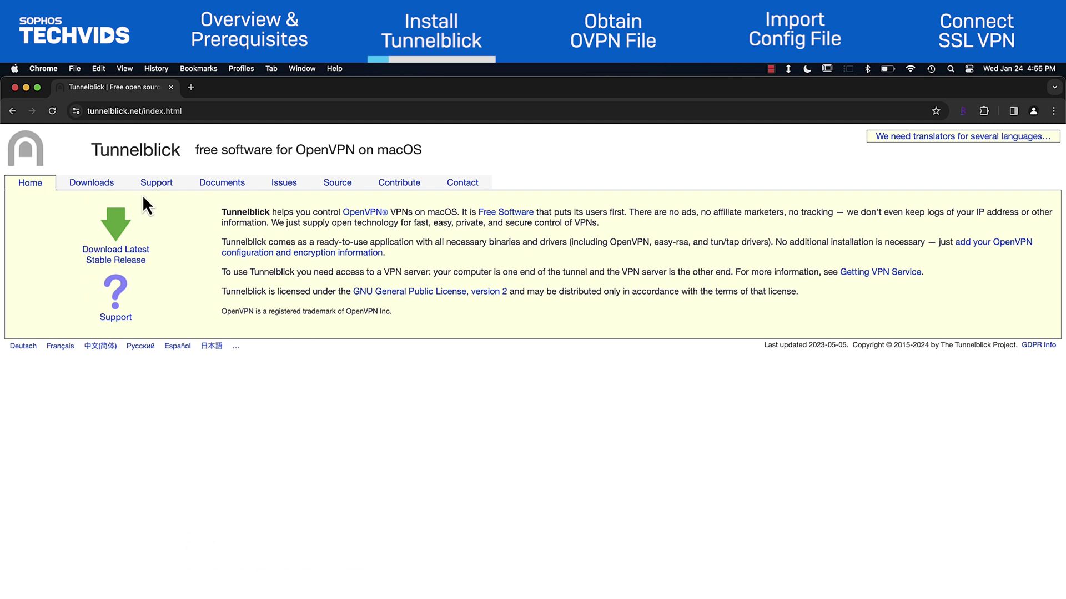
Download the stable Tunnelblick 3.8.8g disk image from the Tunnelblick Downloads page
{"action": "left_click", "coordinate": [103, 185]}
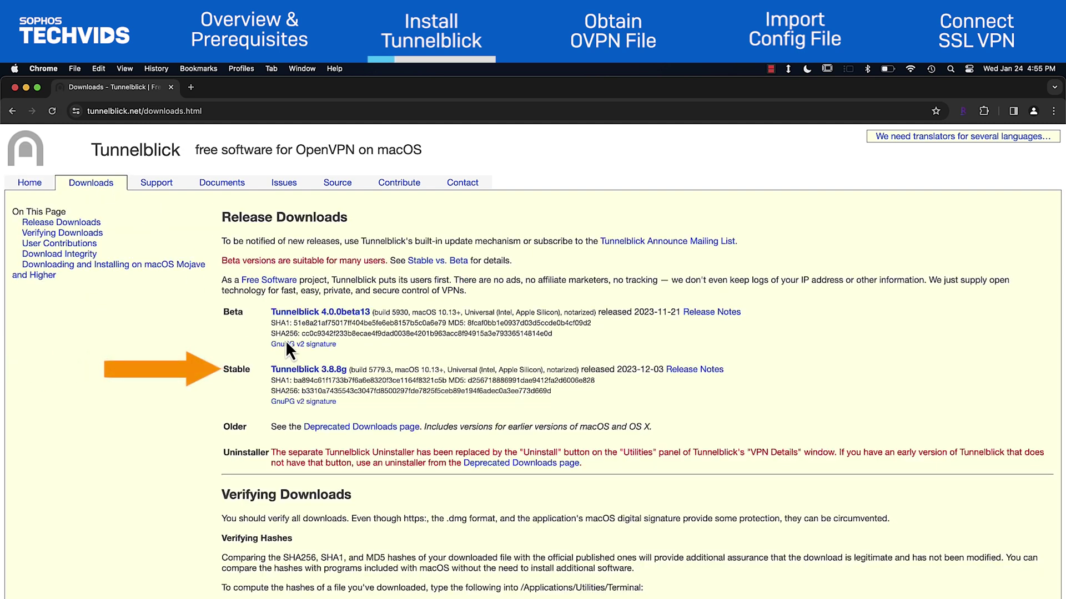
{"action": "left_click", "coordinate": [337, 371]}
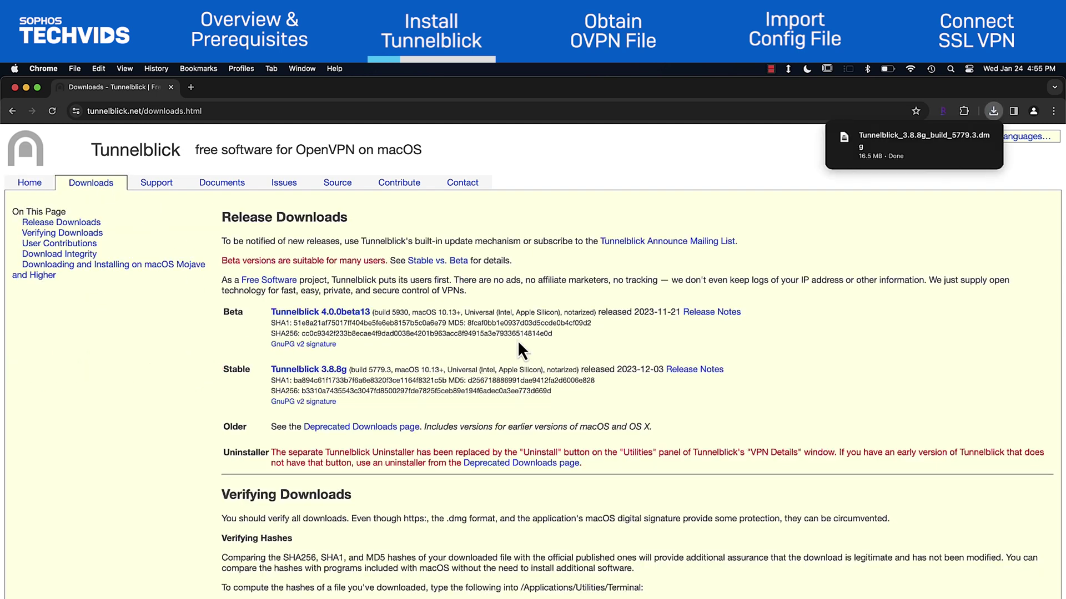
Open the downloaded Tunnelblick 3.8.8g disk image and launch the Tunnelblick installer
{"action": "mouse_move", "coordinate": [881, 144]}
{"action": "left_click", "coordinate": [887, 140]}
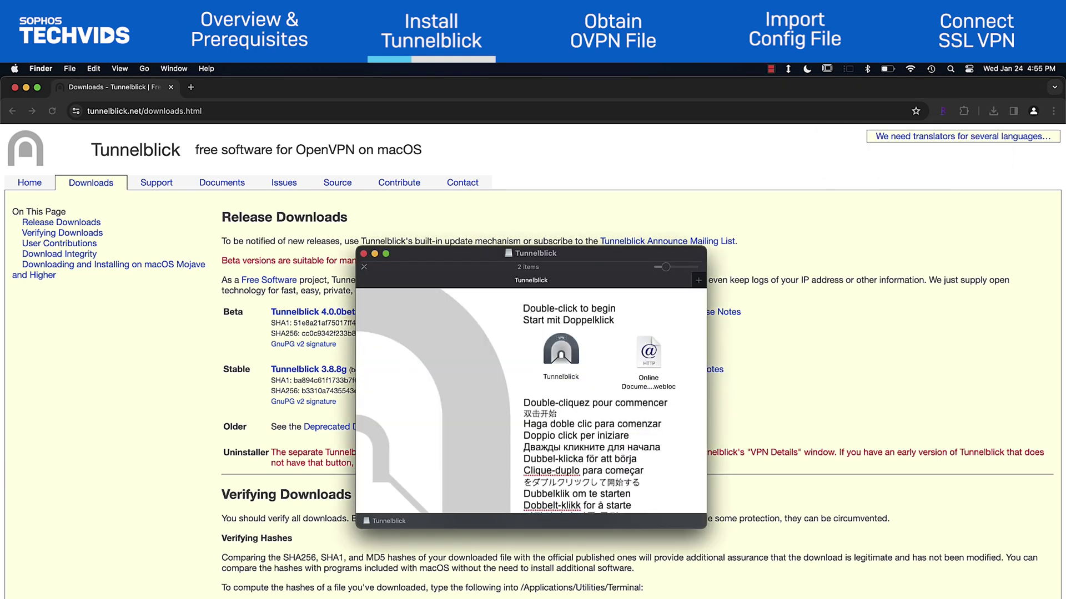
{"action": "left_click", "coordinate": [557, 352]}
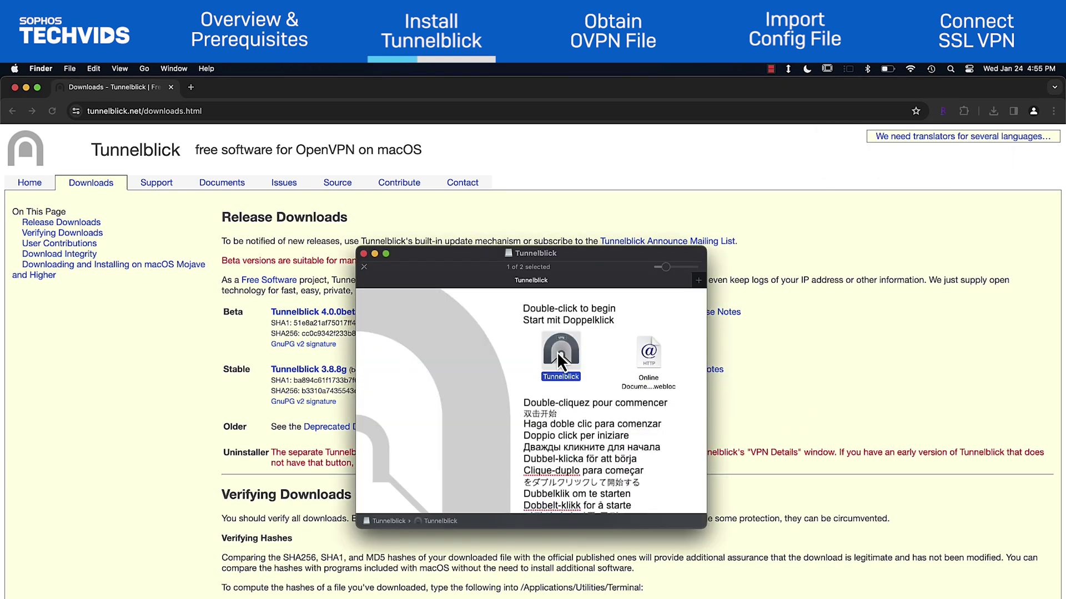
{"action": "double_click", "coordinate": [558, 352]}
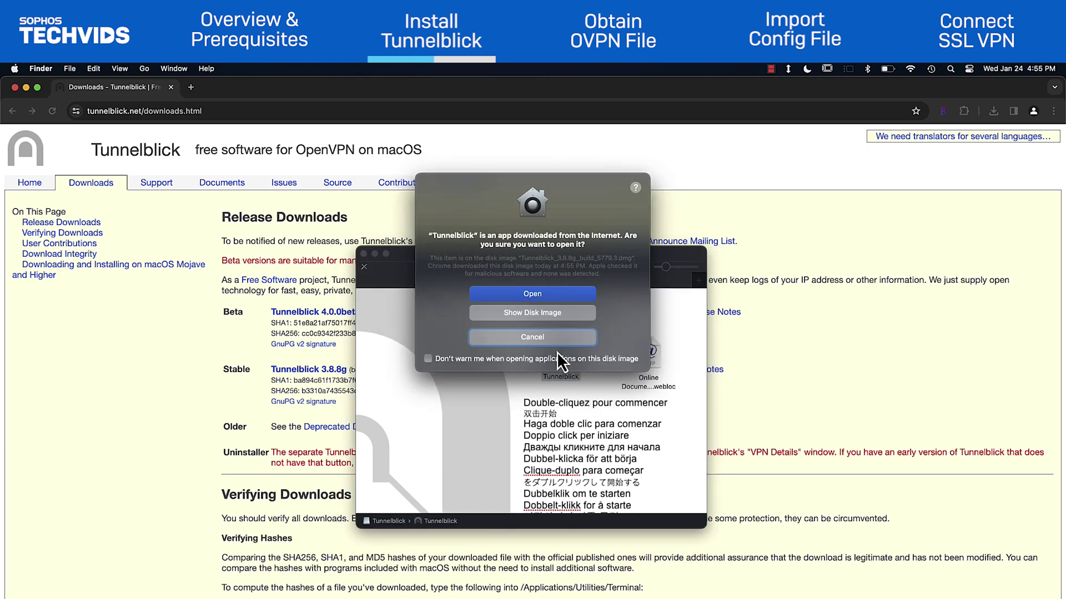
Authorise the install with the admin password, keep update and IP-change checks, then quit
{"action": "left_click", "coordinate": [560, 293]}
{"action": "type", "text": "*******"}
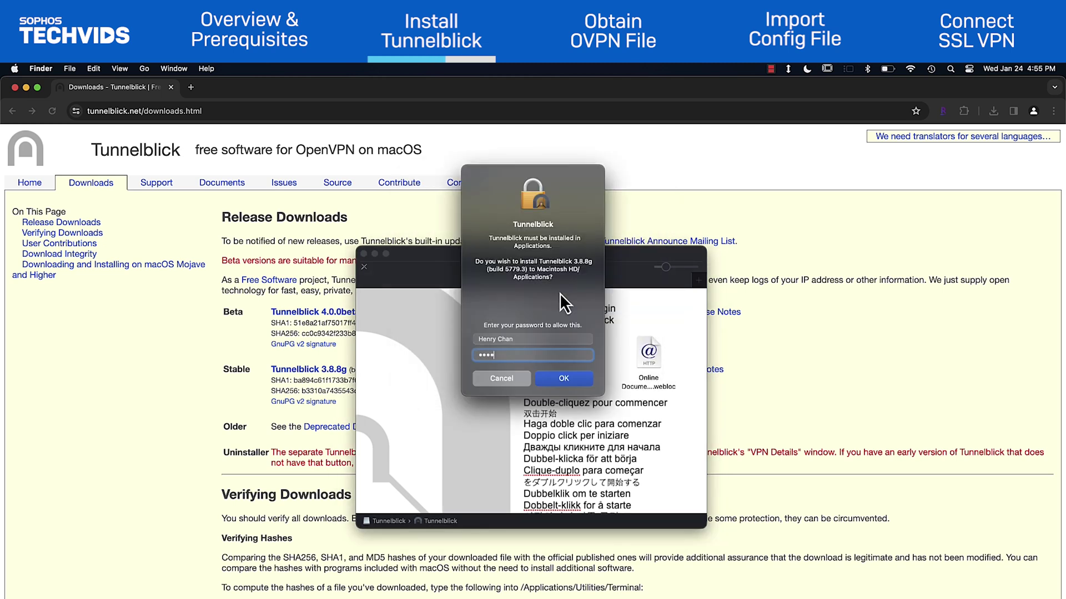
{"action": "key", "text": "Return"}
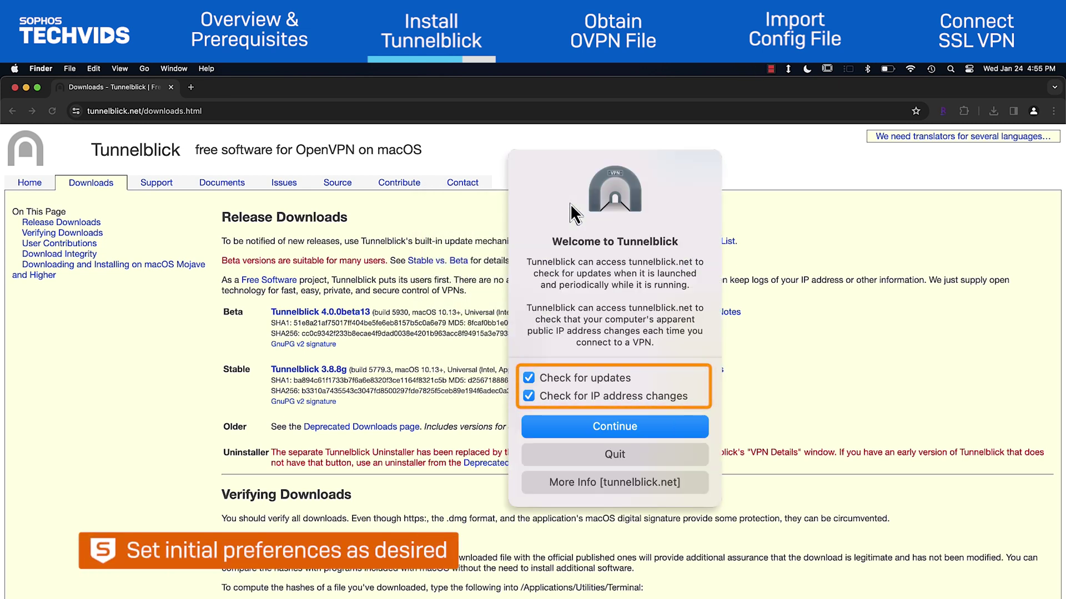
{"action": "left_click", "coordinate": [571, 425]}
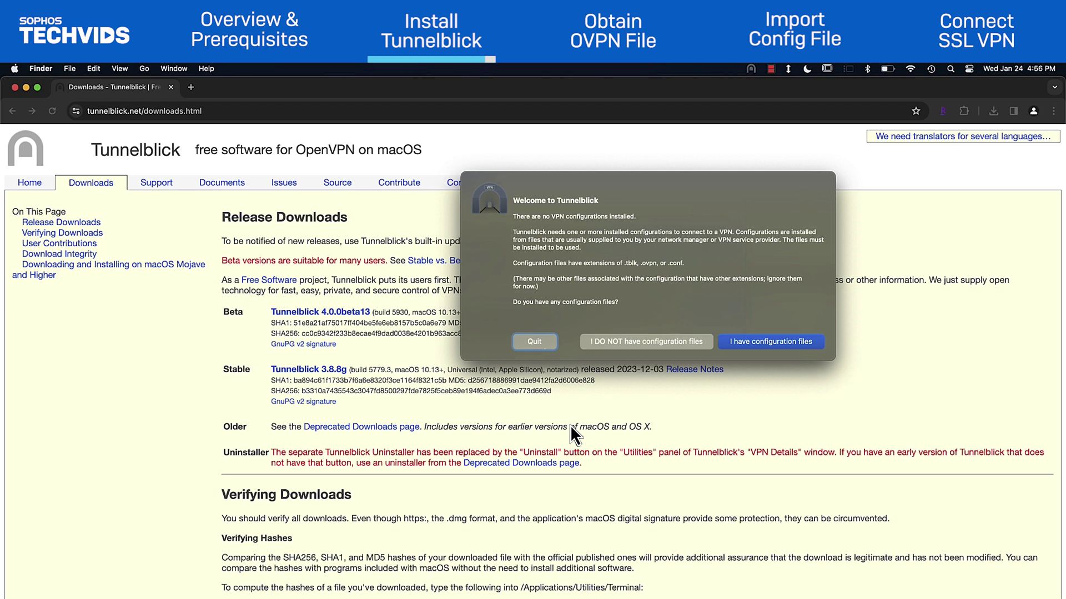
{"action": "left_click", "coordinate": [544, 347]}
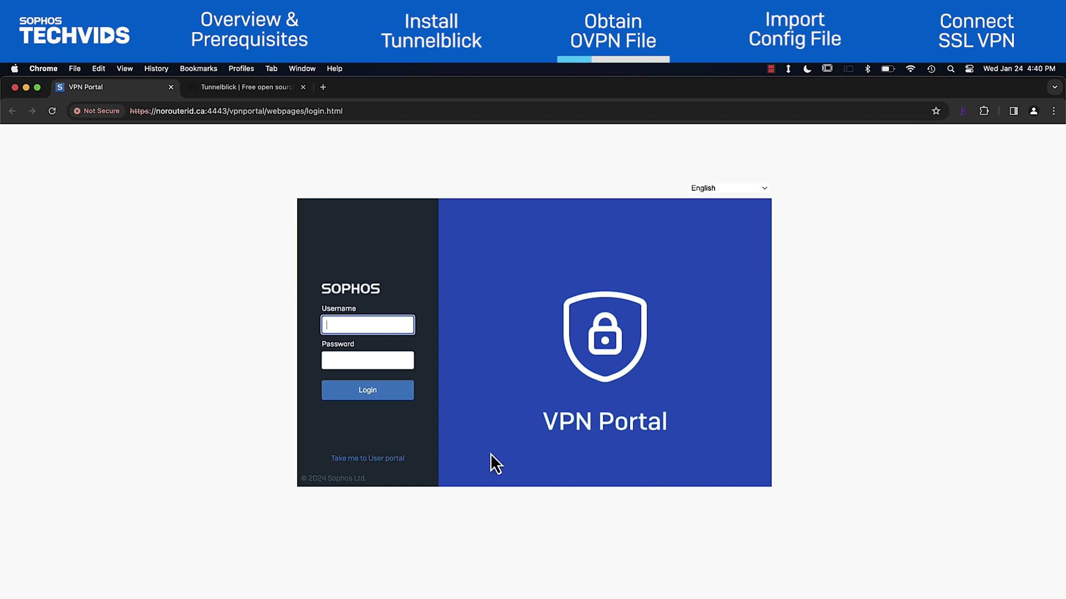
Log into the Sophos VPN Portal and download the SSL VPN configuration for Windows, macOS, Linux
{"action": "key", "text": "Tab"}
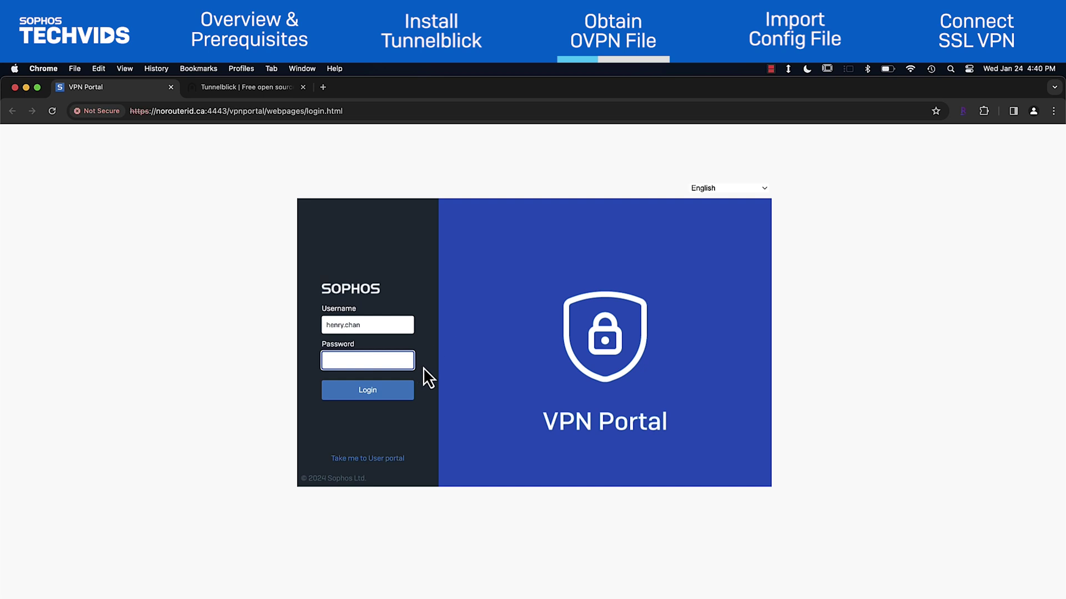
{"action": "key", "text": "ctrl+v"}
{"action": "left_click", "coordinate": [398, 395]}
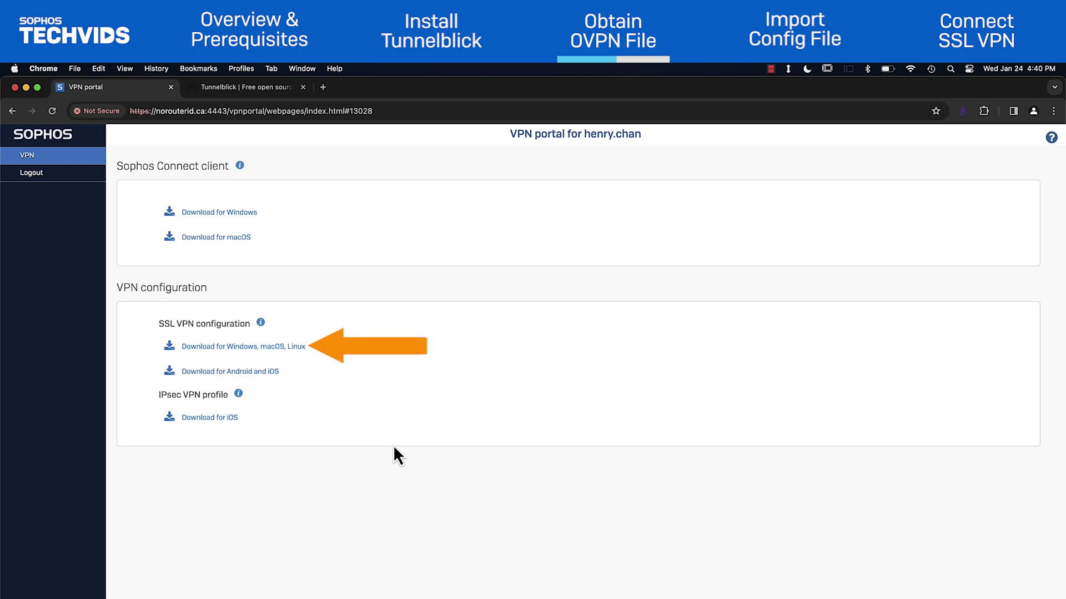
{"action": "left_click", "coordinate": [298, 350]}
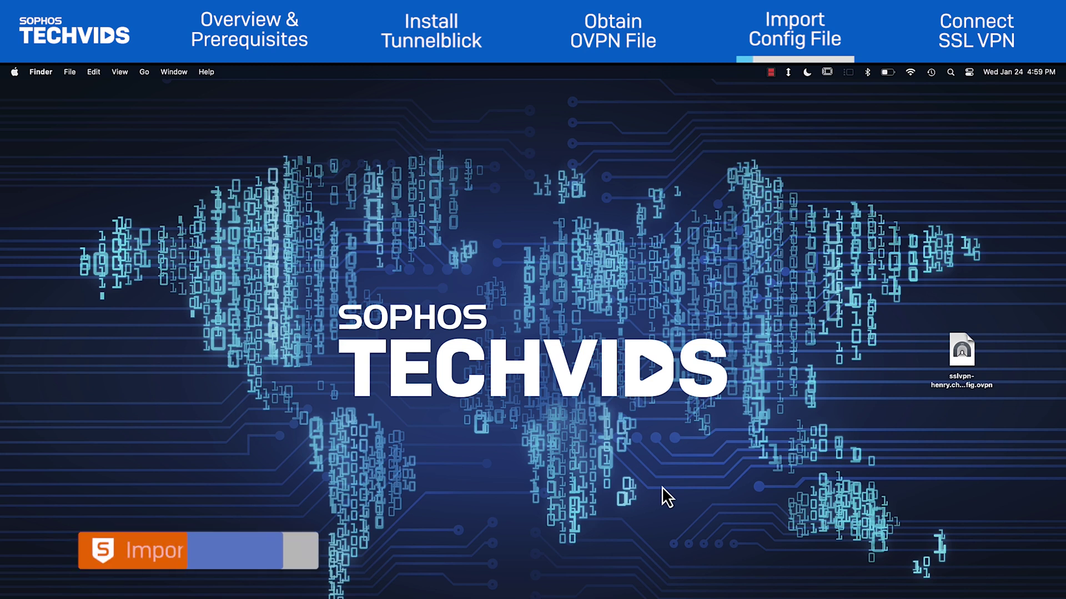
Import the desktop .ovpn file for Only Me, authorise with the macOS password, dismiss the warning
{"action": "double_click", "coordinate": [962, 352]}
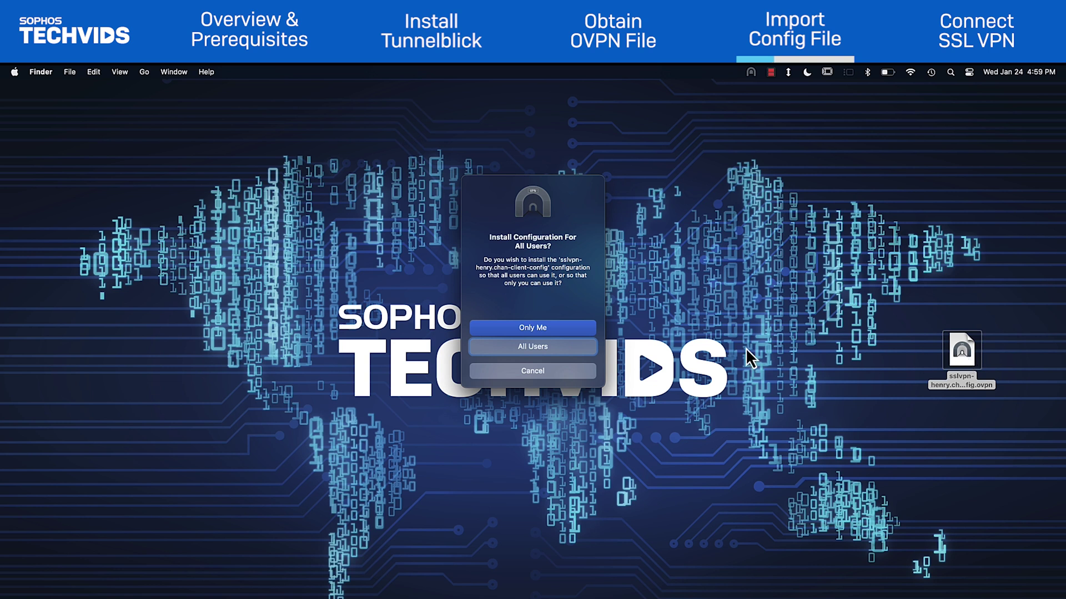
{"action": "left_click", "coordinate": [583, 327]}
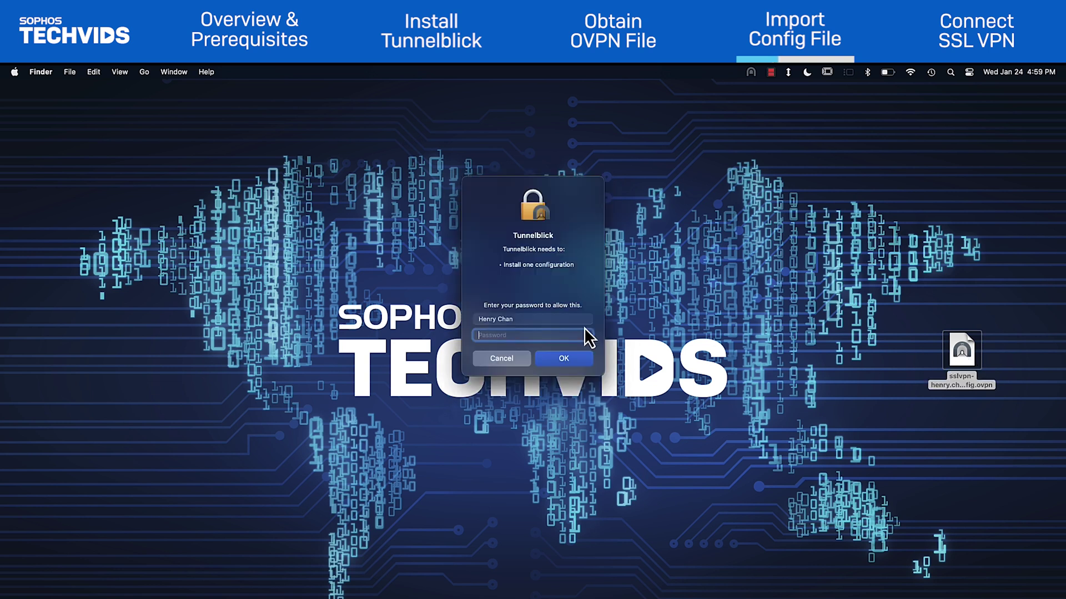
{"action": "type", "text": "••••••••"}
{"action": "key", "text": "Return"}
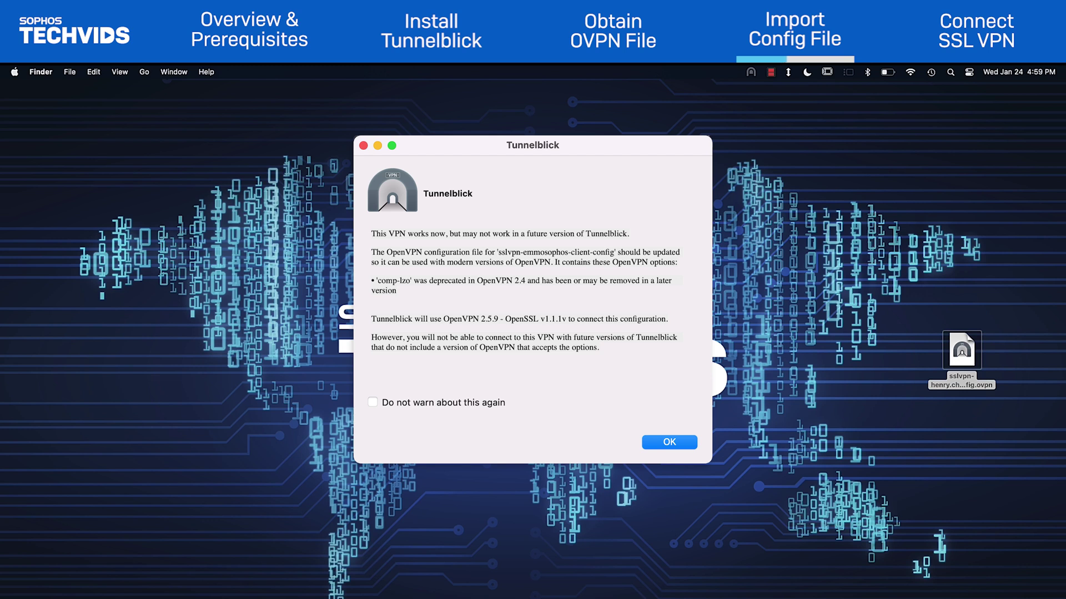
{"action": "key", "text": "Return"}
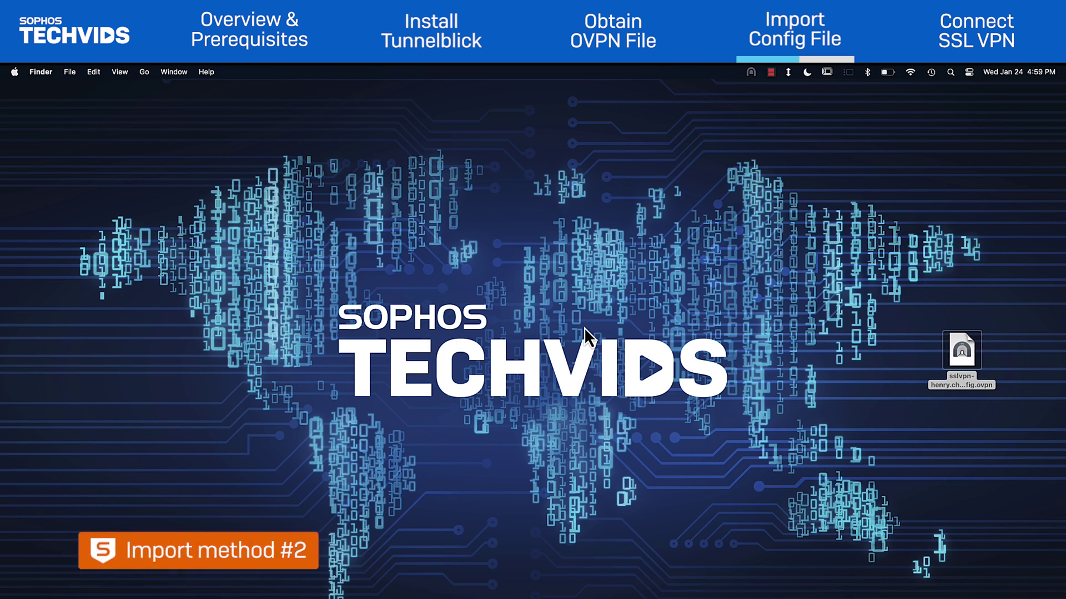
Deselect the desktop .ovpn file and bring up Tunnelblick's VPN Details configurations window
{"action": "left_click", "coordinate": [609, 315]}
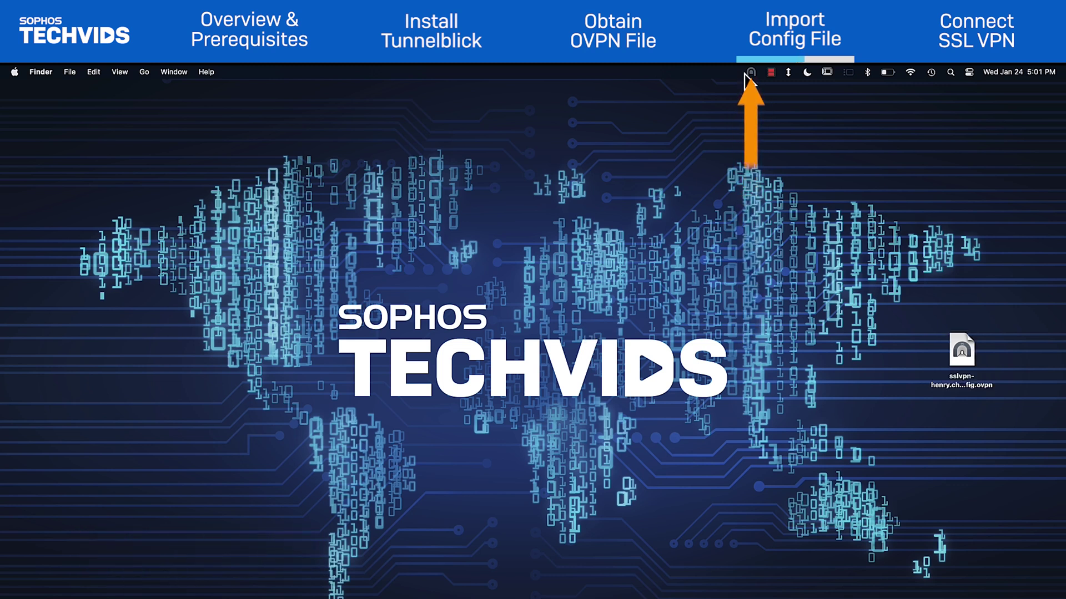
{"action": "left_click", "coordinate": [746, 72]}
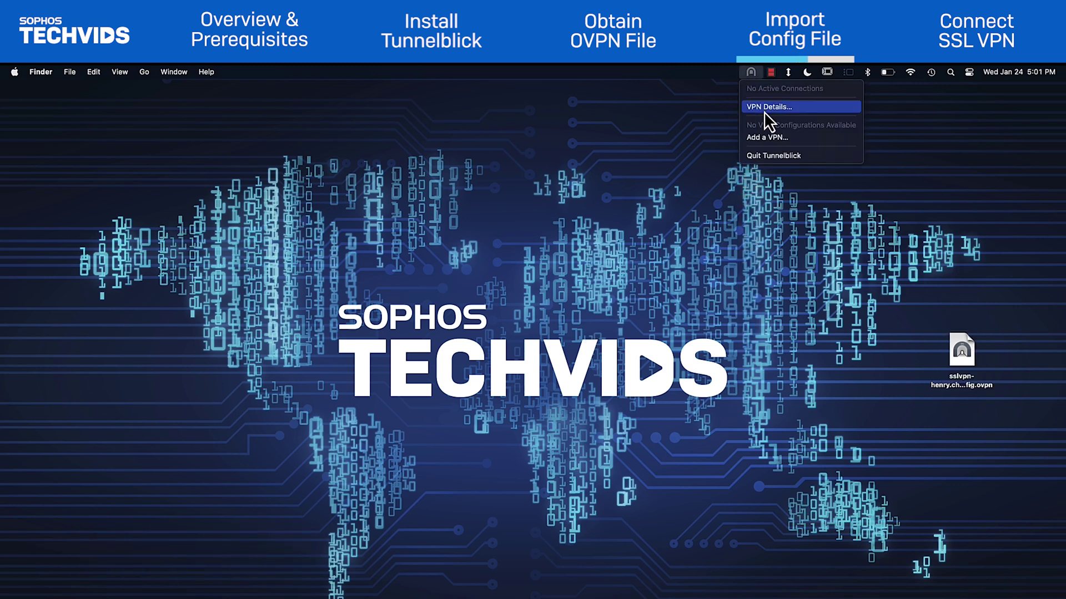
{"action": "left_click", "coordinate": [763, 107]}
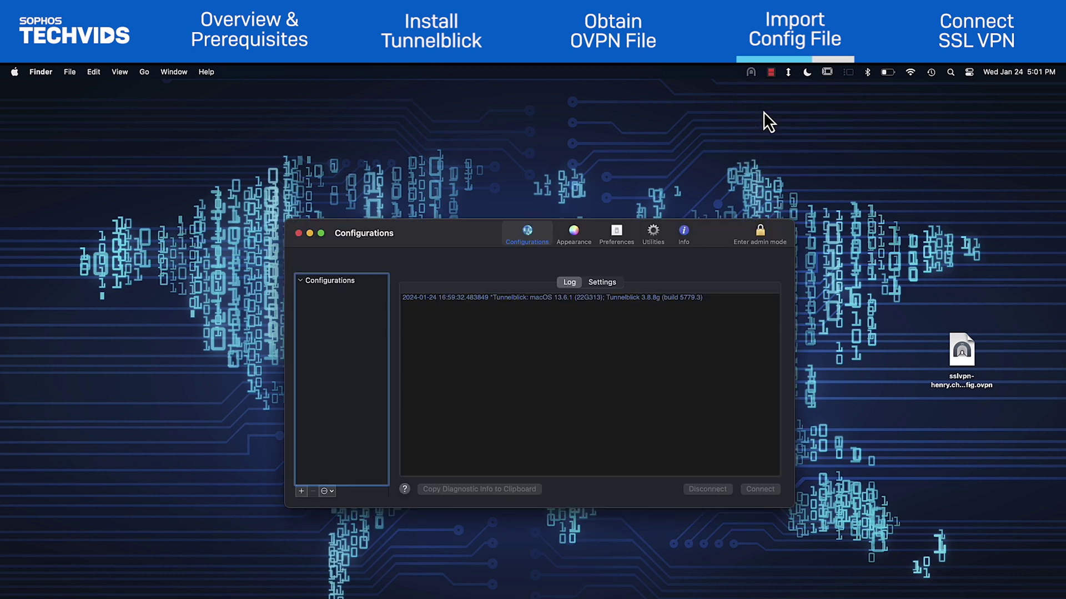
Drag the .ovpn file into Configurations and install it for Only Me with the password
{"action": "left_click_drag", "start_coordinate": [962, 357], "coordinate": [320, 328]}
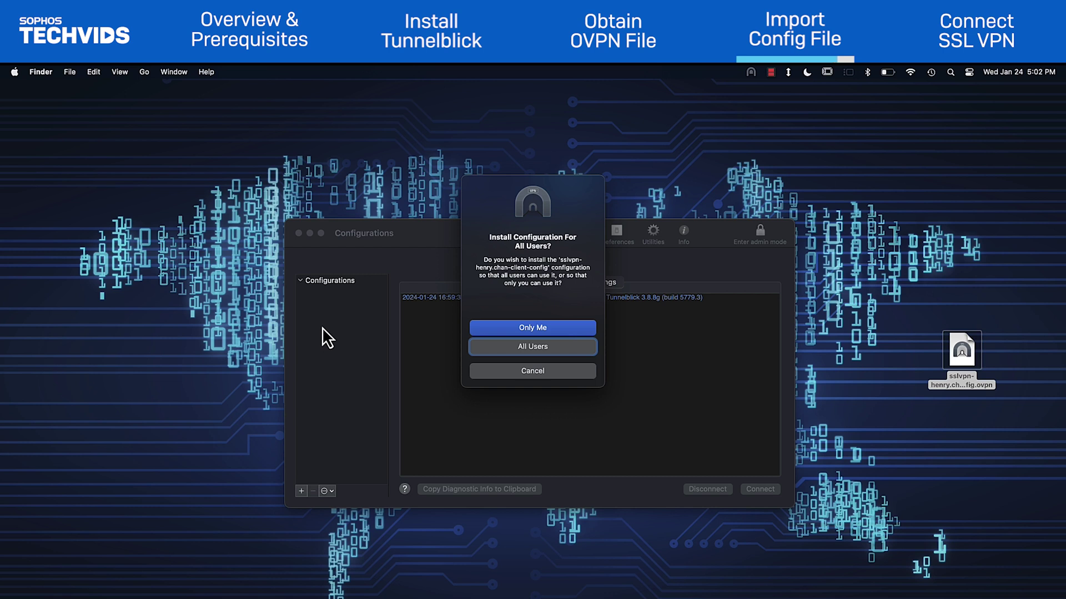
{"action": "left_click", "coordinate": [580, 328]}
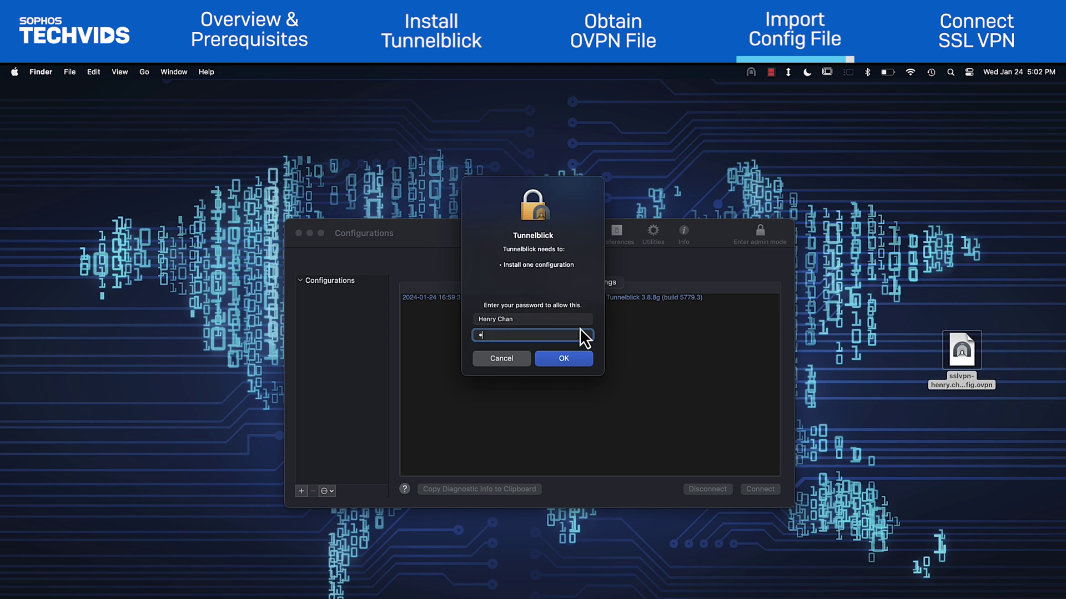
{"action": "type", "text": "•••••••"}
{"action": "key", "text": "Return"}
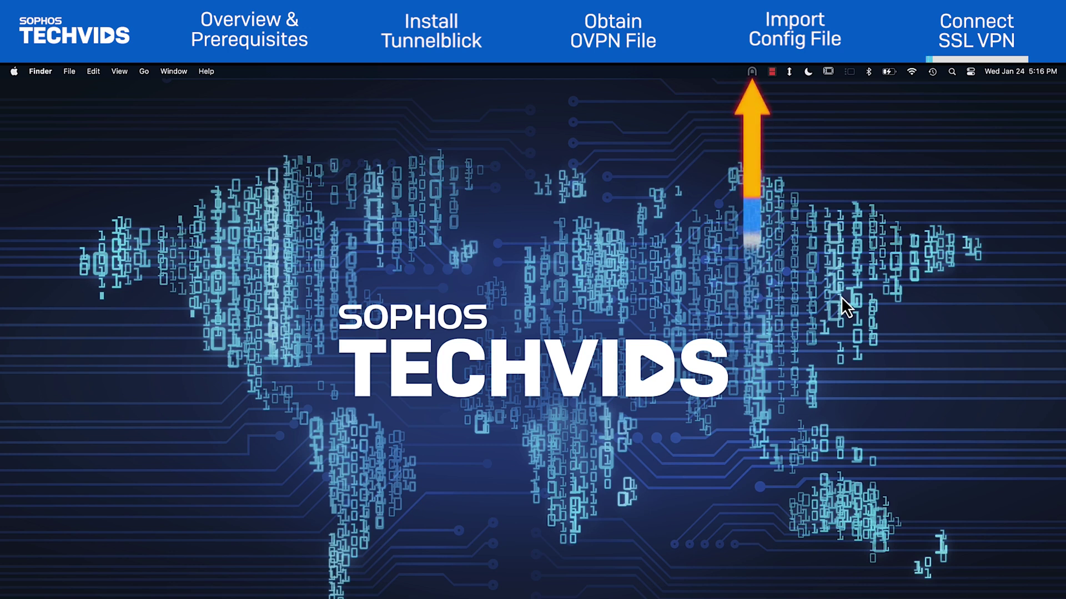
Connect the imported SSL VPN configuration, entering the portal username and pasted password
{"action": "left_click", "coordinate": [753, 72]}
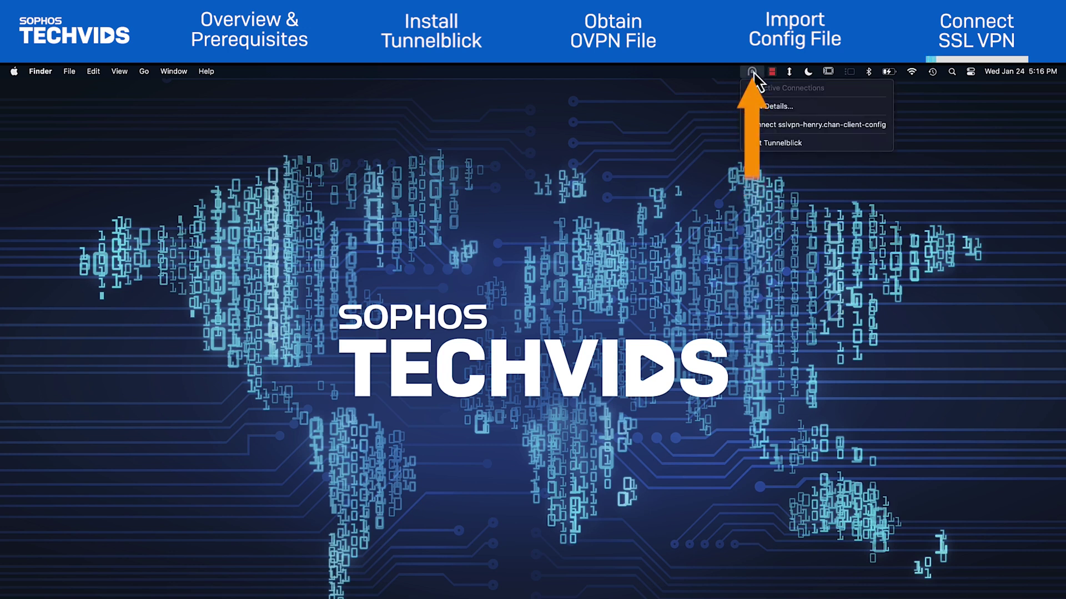
{"action": "left_click", "coordinate": [767, 126]}
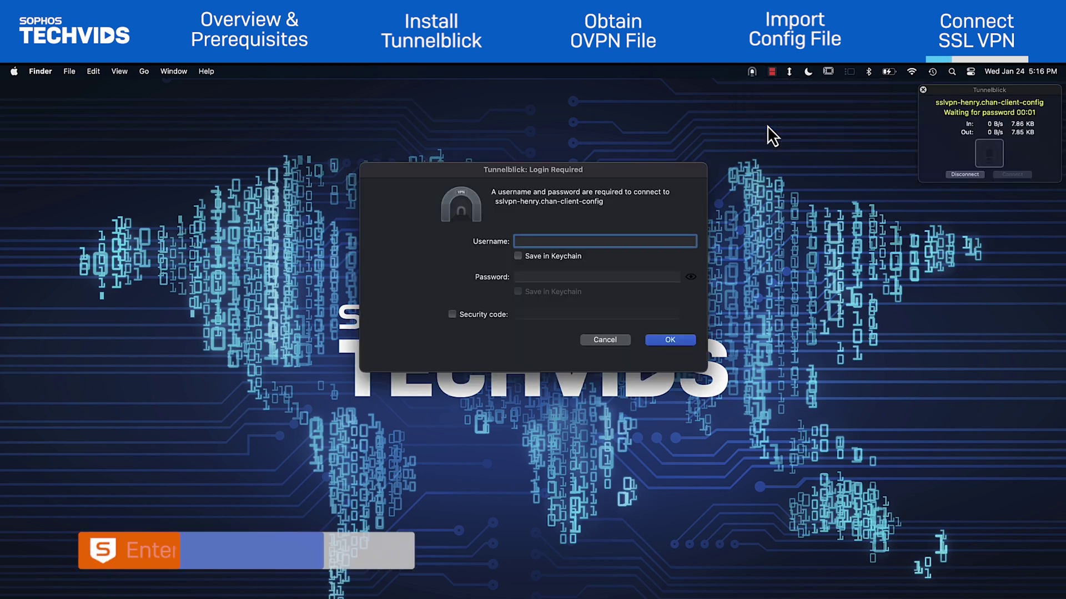
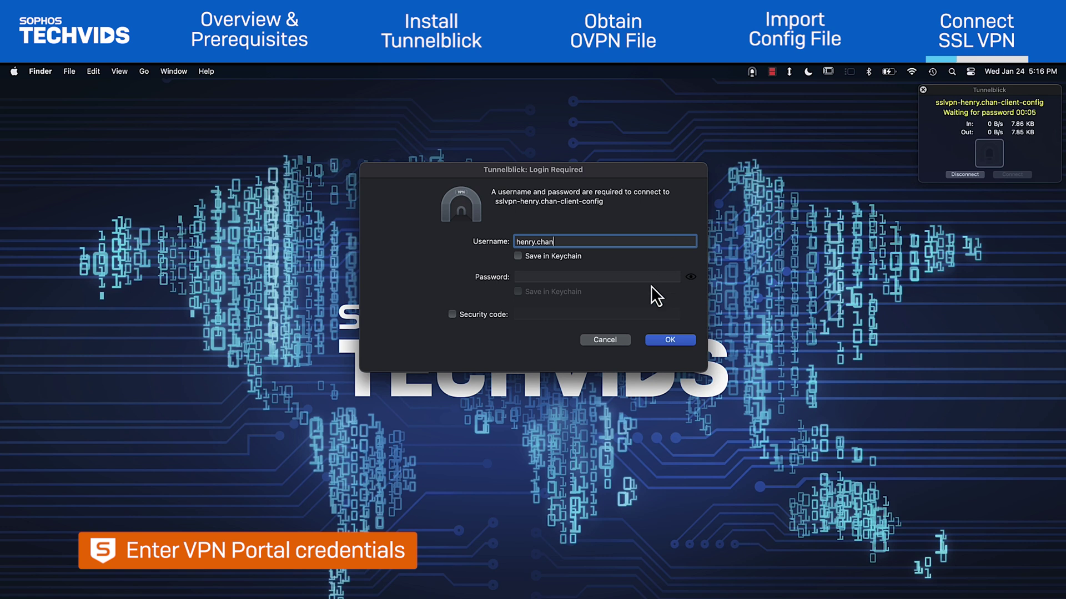
{"action": "left_click", "coordinate": [658, 280]}
{"action": "key", "text": "super+v"}
{"action": "left_click", "coordinate": [686, 344]}
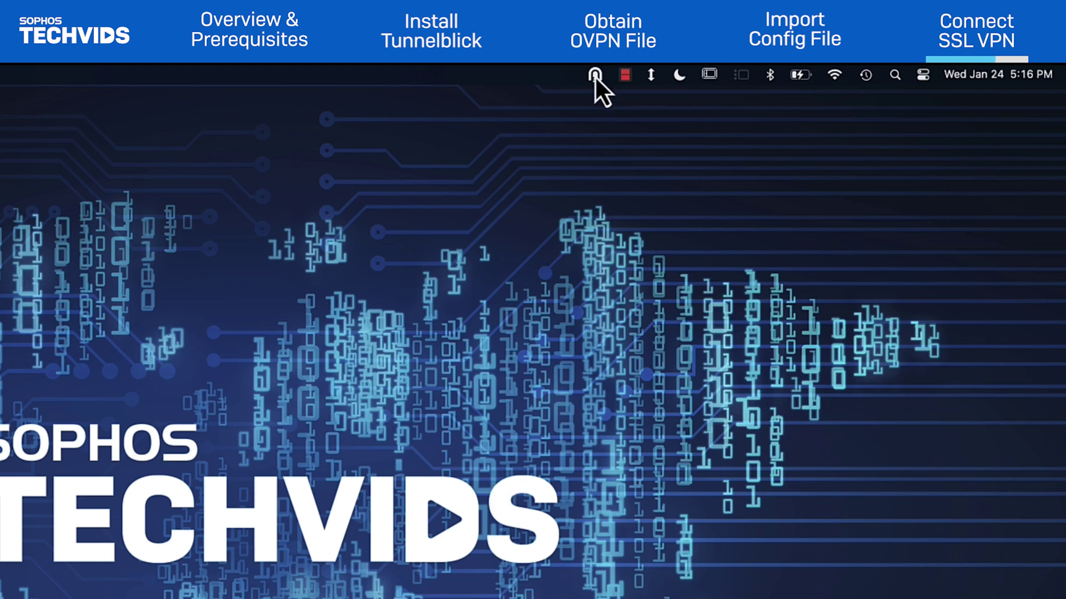
Disconnect the SSL VPN connection from the Tunnelblick status window
{"action": "mouse_move", "coordinate": [594, 75]}
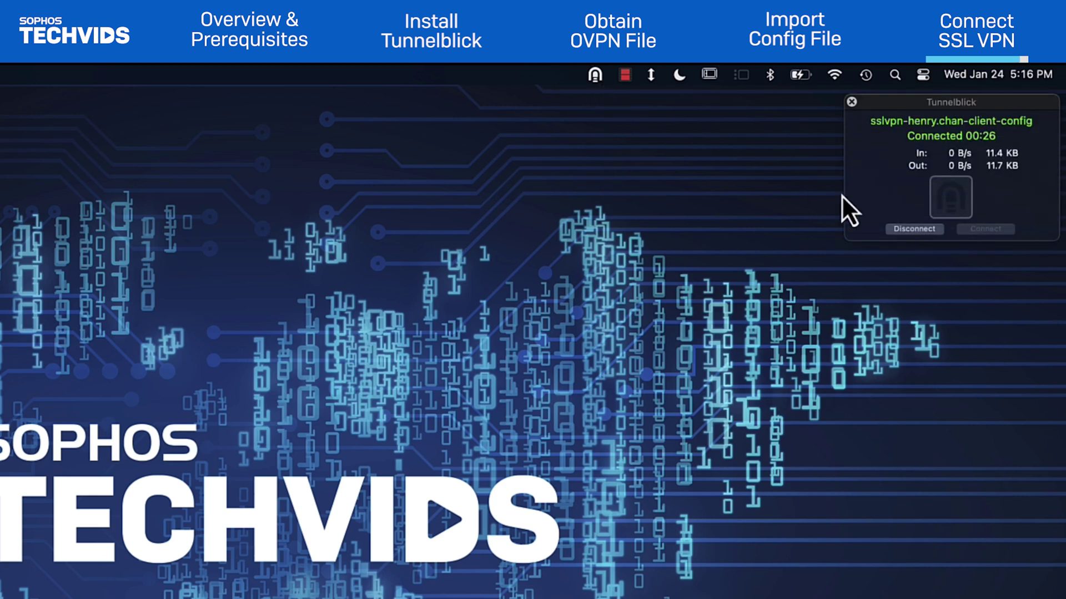
{"action": "left_click", "coordinate": [917, 234]}
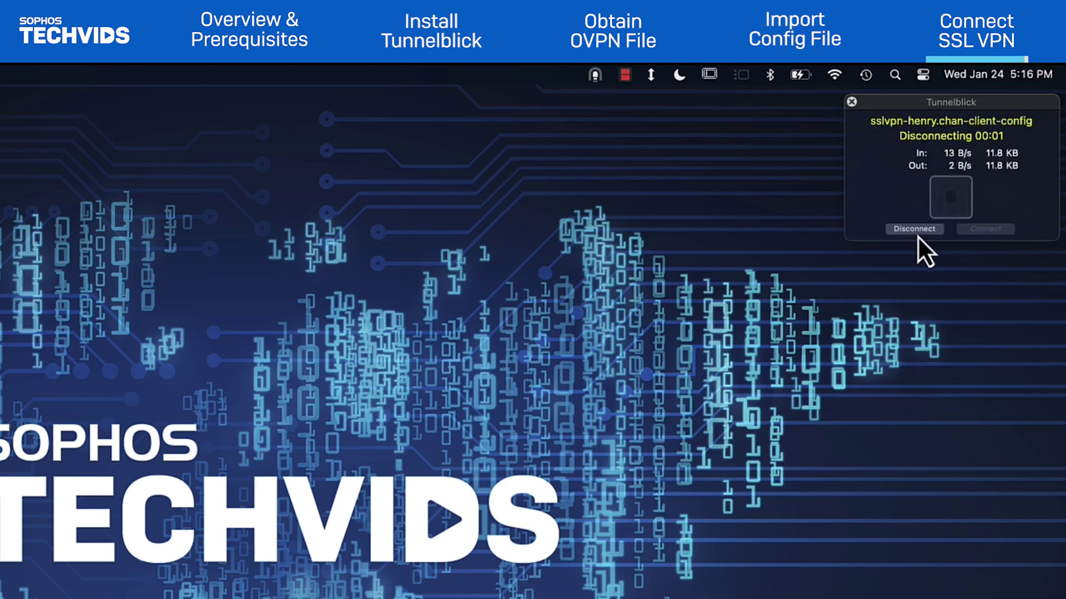